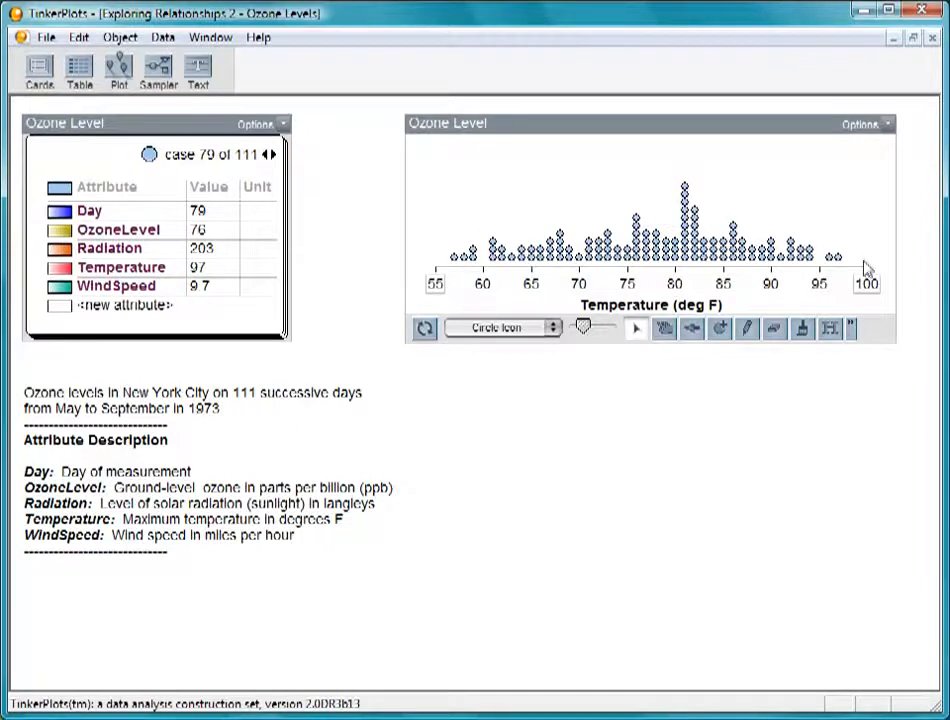
# Add a wide second plot beneath the Temperature plot and fully separate its cases by OzoneLevel along a continuous horizontal axis.
pyautogui.moveTo(118, 66); pyautogui.dragTo(409, 375)
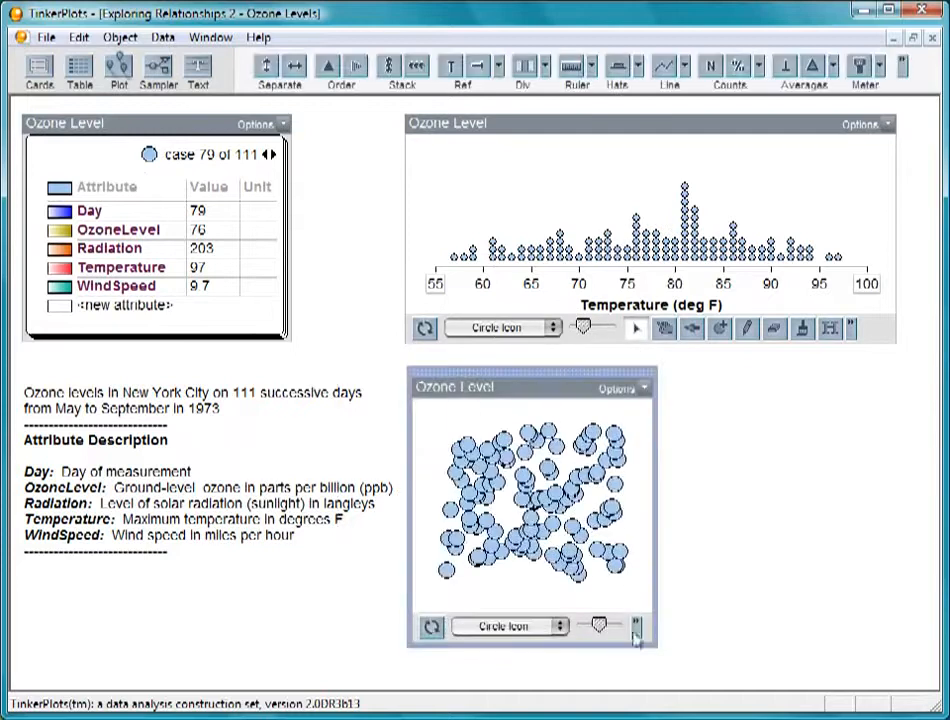
pyautogui.moveTo(677, 655); pyautogui.dragTo(888, 659)
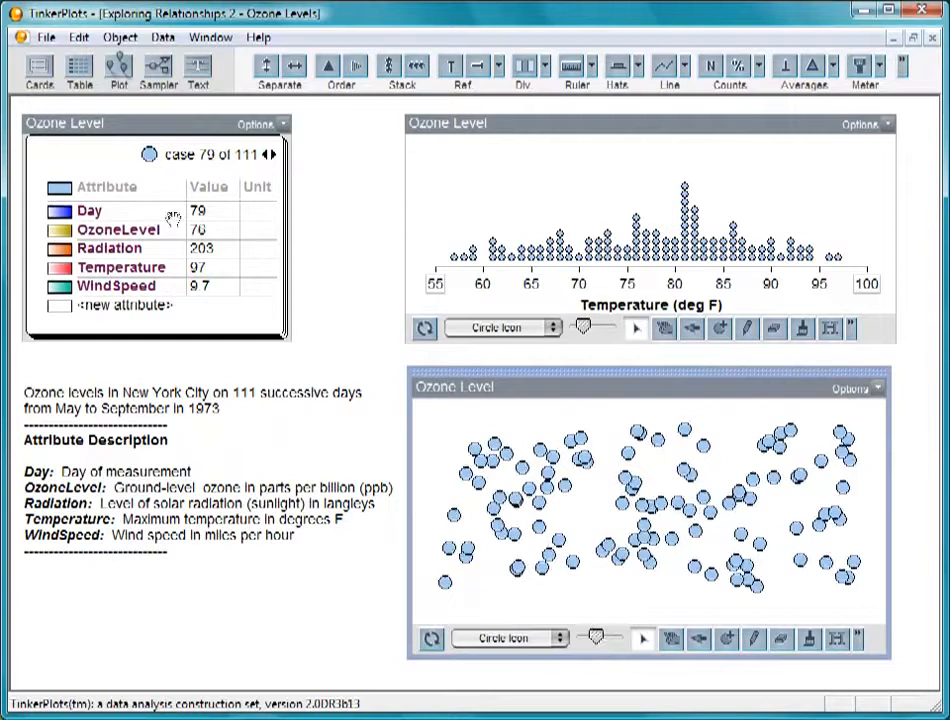
pyautogui.click(131, 229)
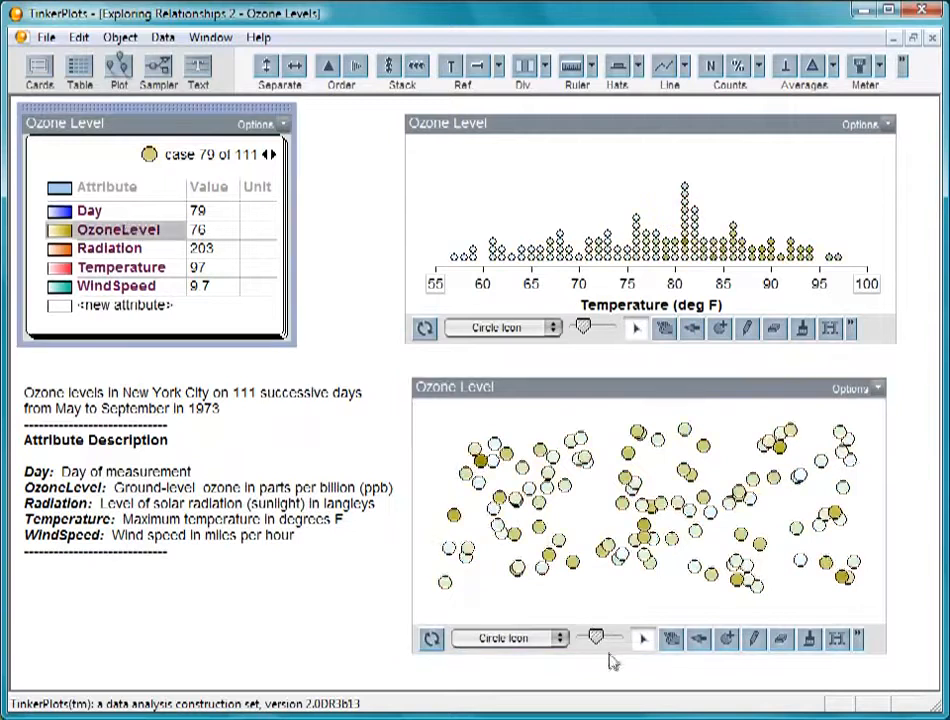
pyautogui.click(640, 557)
pyautogui.moveTo(646, 543); pyautogui.dragTo(839, 556)
pyautogui.moveTo(694, 526); pyautogui.dragTo(760, 541)
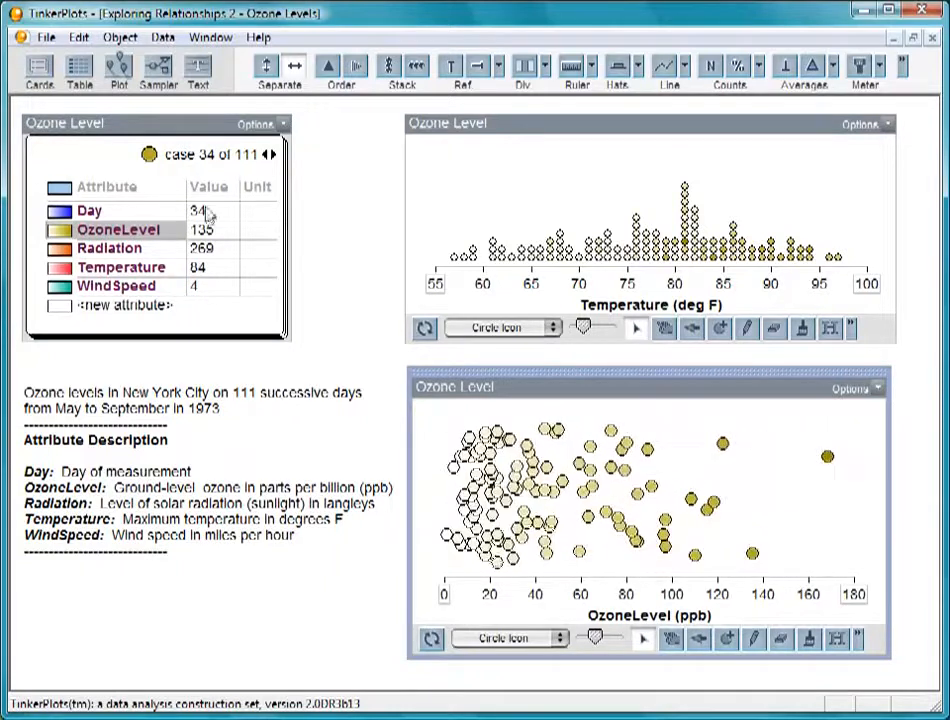
# Clear the attribute coloring from the cases and stack the OzoneLevel dots vertically.
pyautogui.click(136, 190)
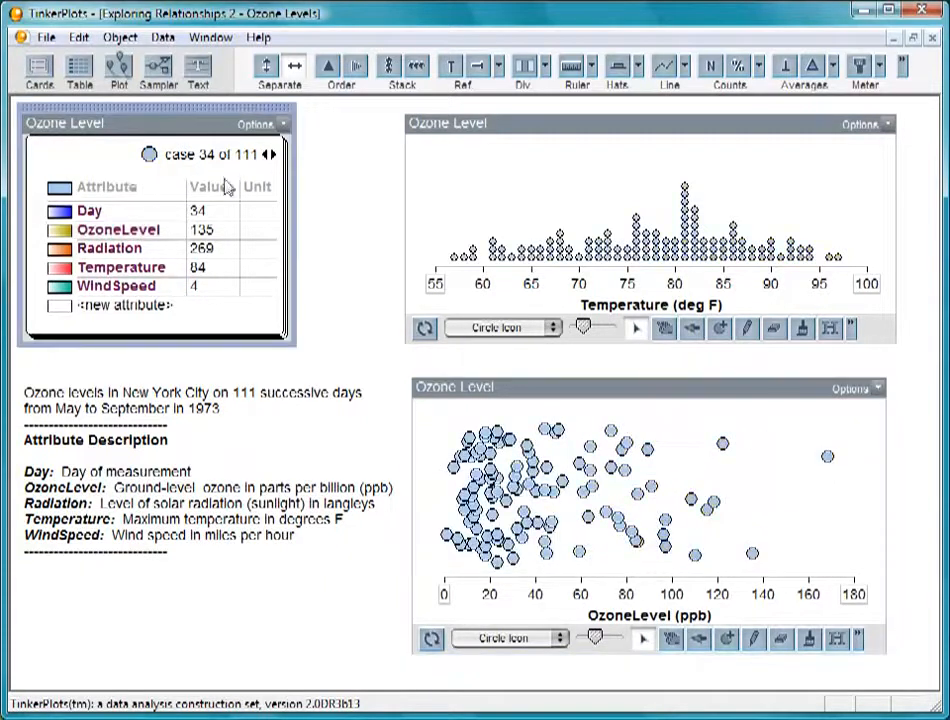
pyautogui.click(391, 72)
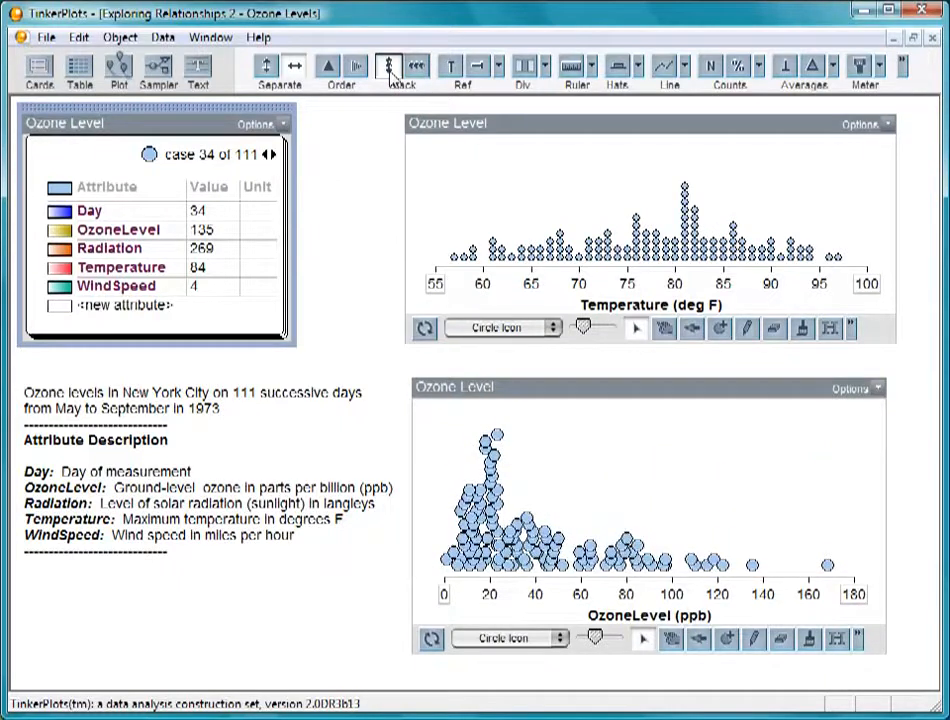
# Add a vertical reference line to the OzoneLevel plot and position it at 50 ppb.
pyautogui.click(452, 66)
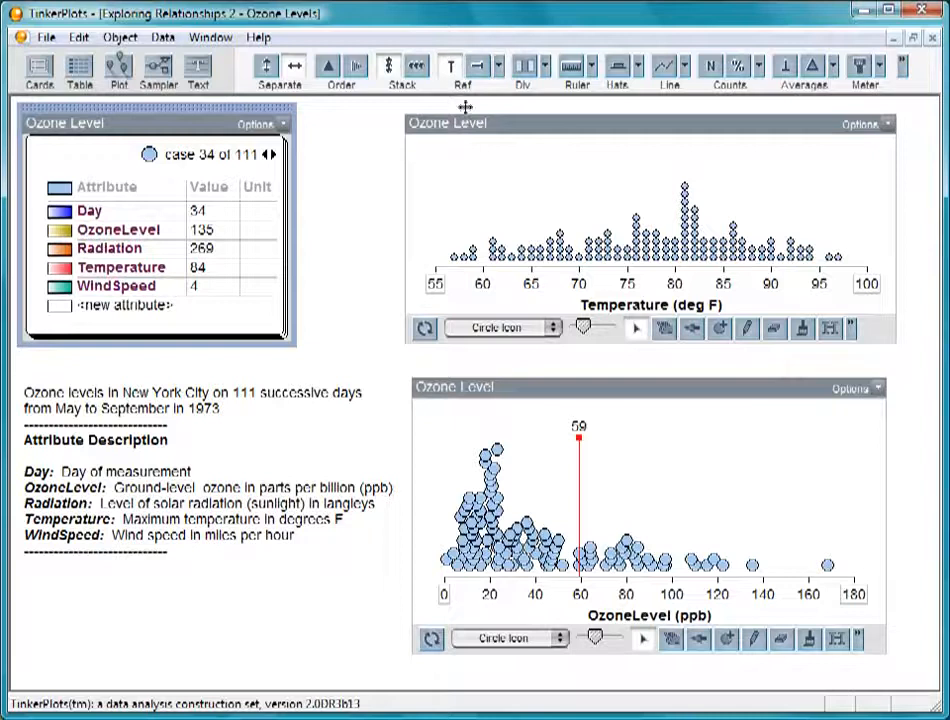
pyautogui.click(579, 437)
pyautogui.moveTo(579, 437); pyautogui.dragTo(559, 437)
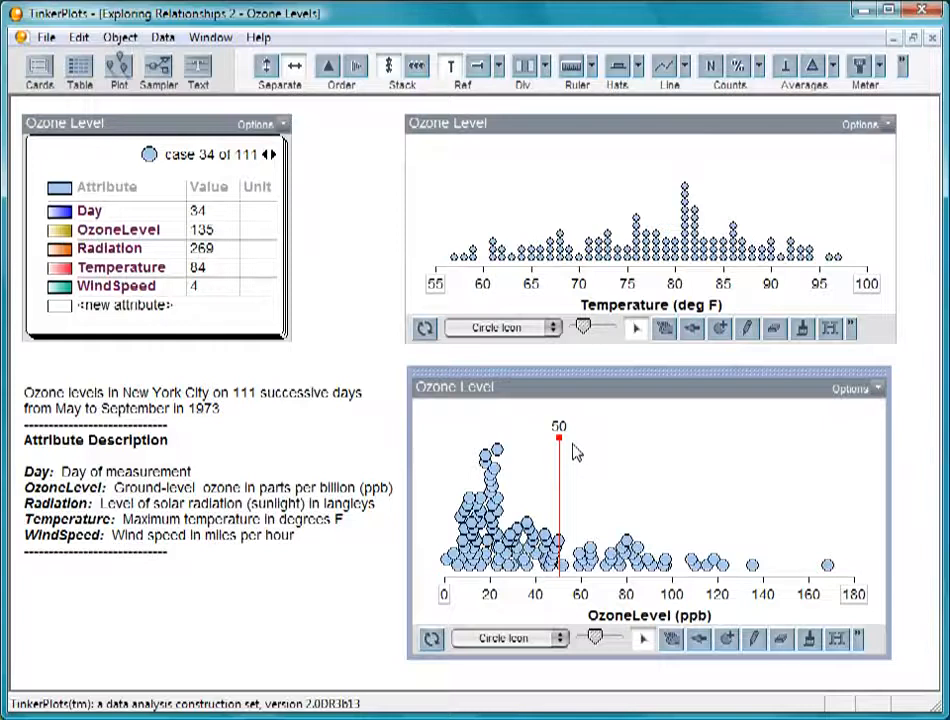
# Highlight the case with the highest ozone level, and the one with the lowest, to locate each in the Temperature plot.
pyautogui.click(829, 566)
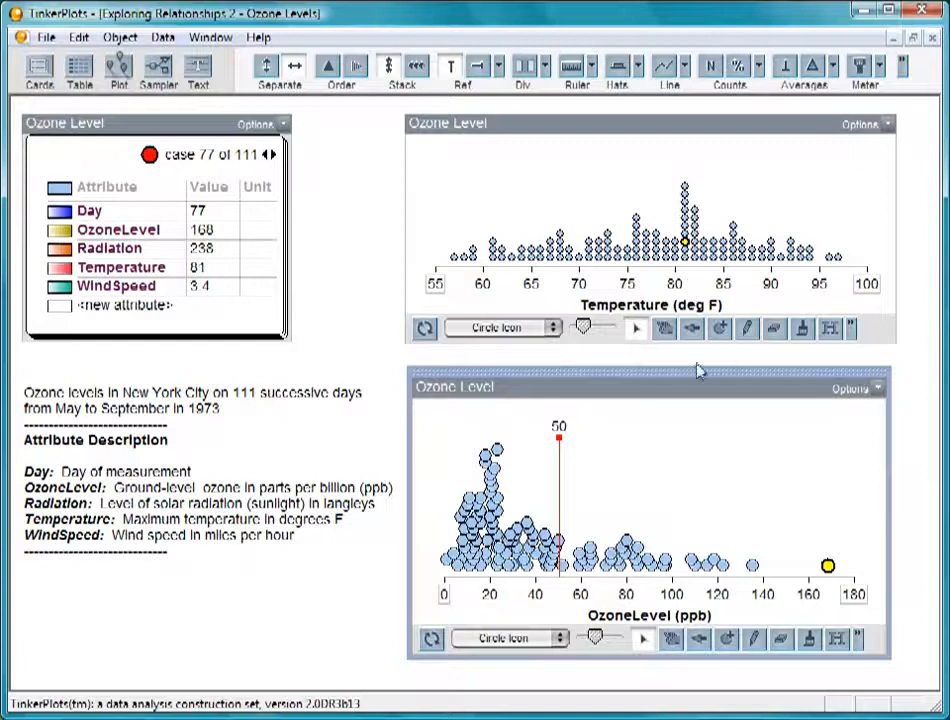
pyautogui.click(446, 561)
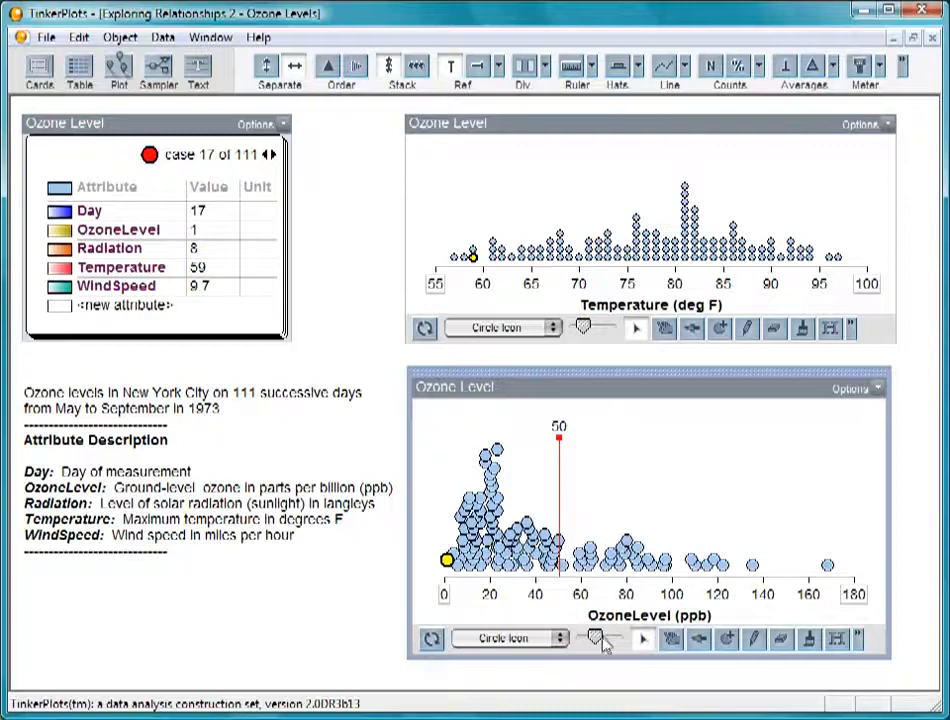
# Select the cases below the 50 ppb line, and then those above it, to compare their positions in the Temperature plot.
pyautogui.moveTo(431, 420); pyautogui.dragTo(560, 591)
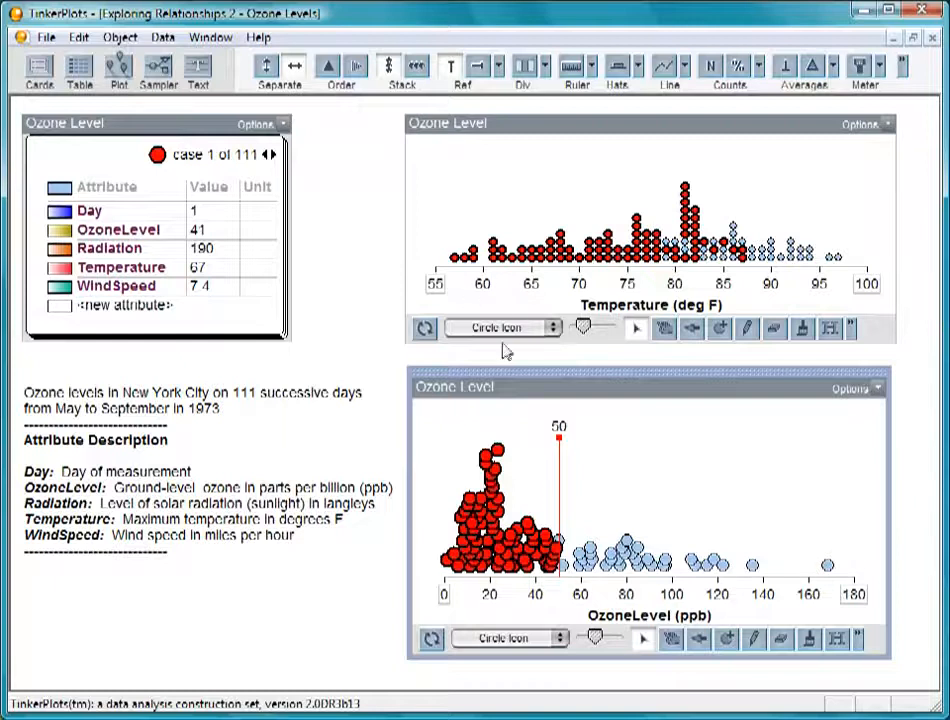
pyautogui.click(585, 450)
pyautogui.moveTo(578, 453); pyautogui.dragTo(851, 594)
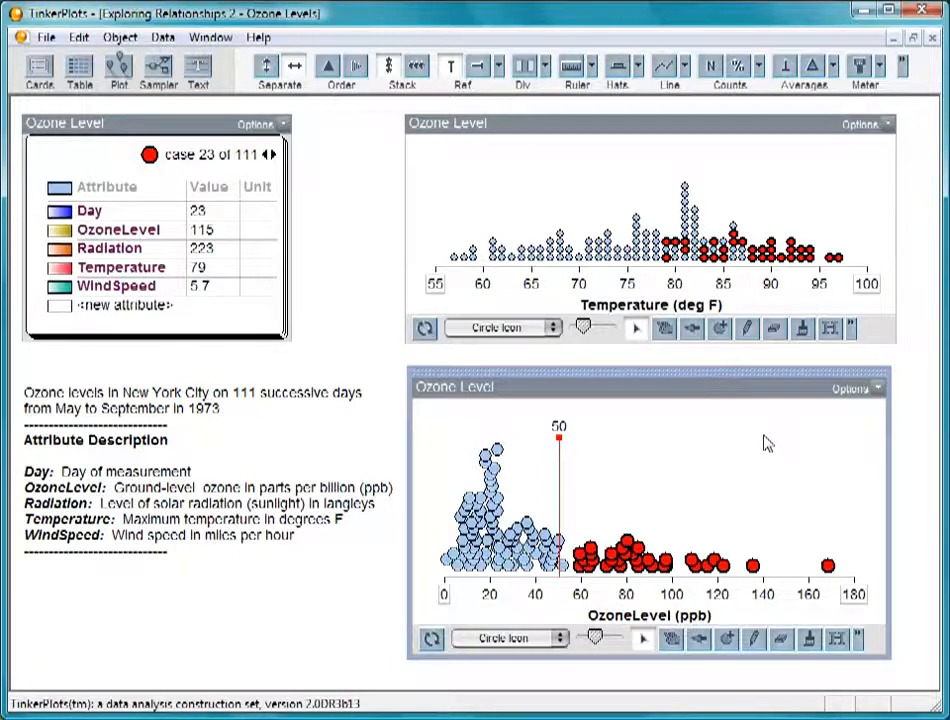
# Brush the Temperature plot from low to high temperatures to examine the matching cases in the OzoneLevel plot.
pyautogui.click(805, 338)
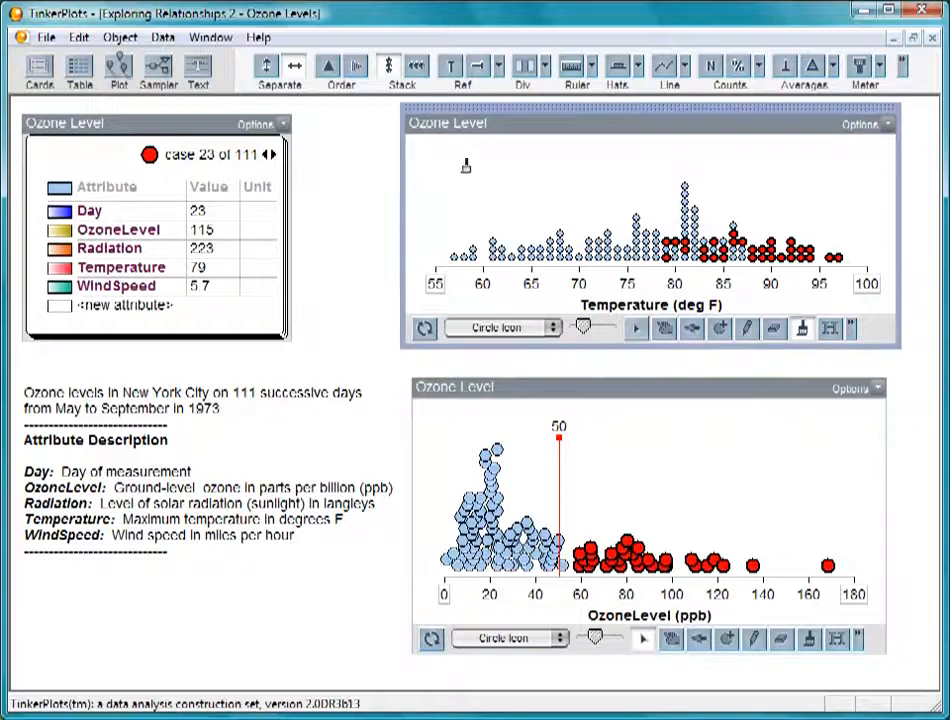
pyautogui.moveTo(440, 152)
pyautogui.mouseDown()
pyautogui.moveTo(608, 166)
pyautogui.moveTo(648, 186)
pyautogui.mouseUp()
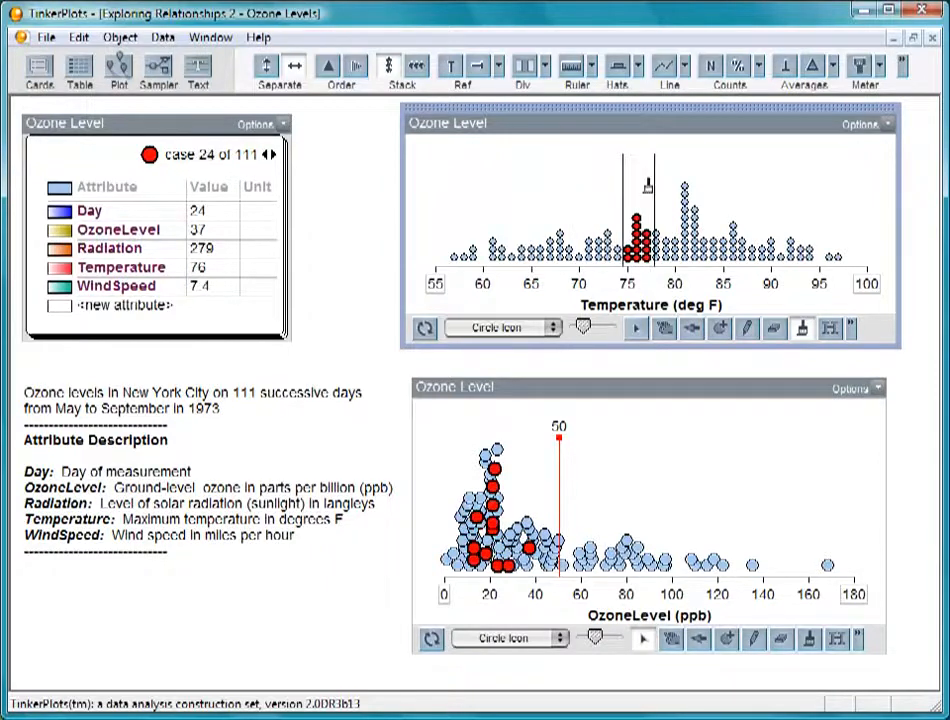
pyautogui.moveTo(648, 186)
pyautogui.mouseDown()
pyautogui.moveTo(832, 234)
pyautogui.moveTo(583, 148)
pyautogui.moveTo(471, 148)
pyautogui.moveTo(492, 187)
pyautogui.moveTo(515, 195)
pyautogui.moveTo(723, 201)
pyautogui.moveTo(728, 217)
pyautogui.moveTo(799, 226)
pyautogui.moveTo(840, 174)
pyautogui.mouseUp()
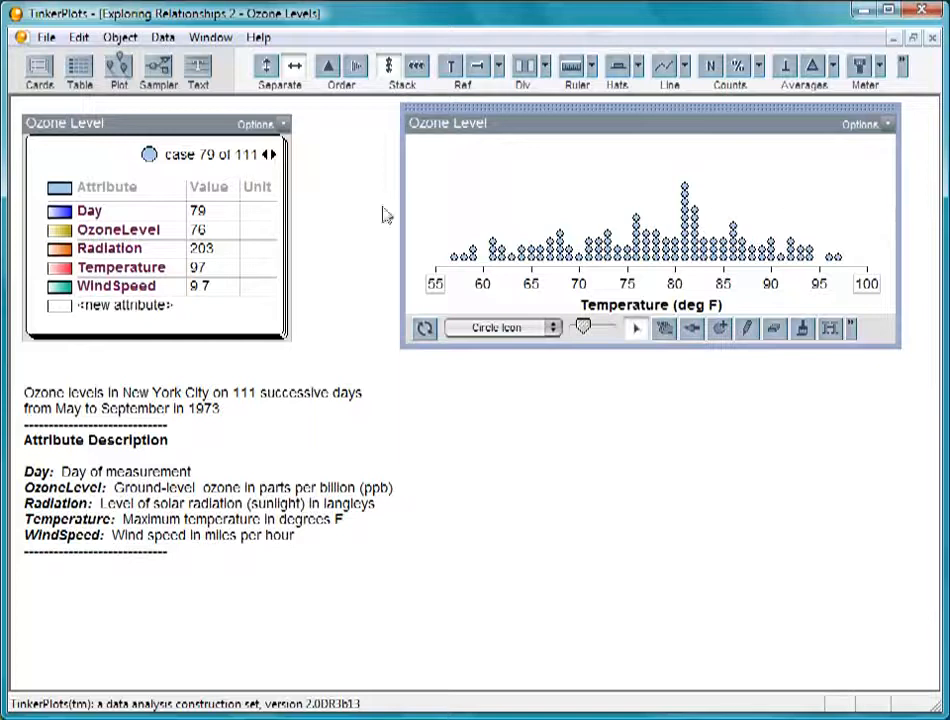
# Color the Temperature plot by OzoneLevel and sweep a narrowed mean color meter from low to high temperatures before hiding it.
pyautogui.click(148, 231)
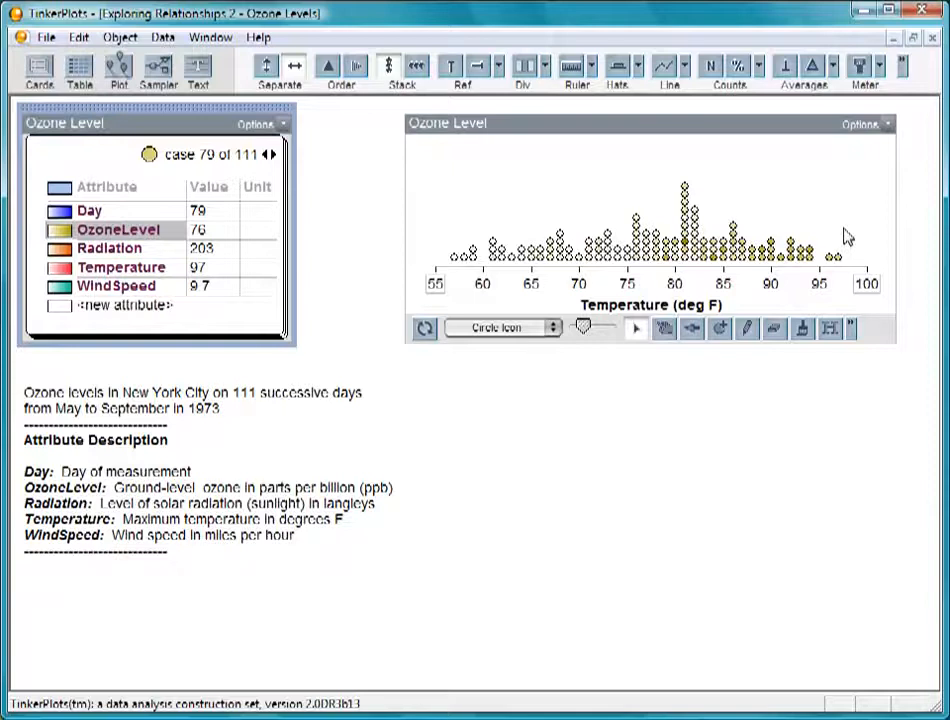
pyautogui.click(860, 68)
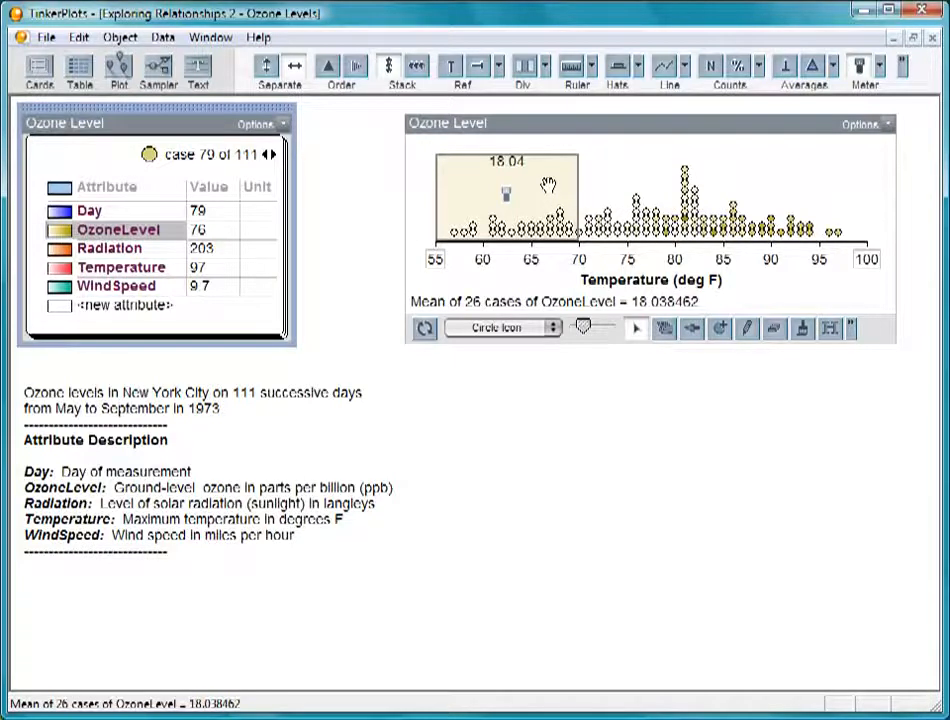
pyautogui.moveTo(577, 196); pyautogui.dragTo(556, 197)
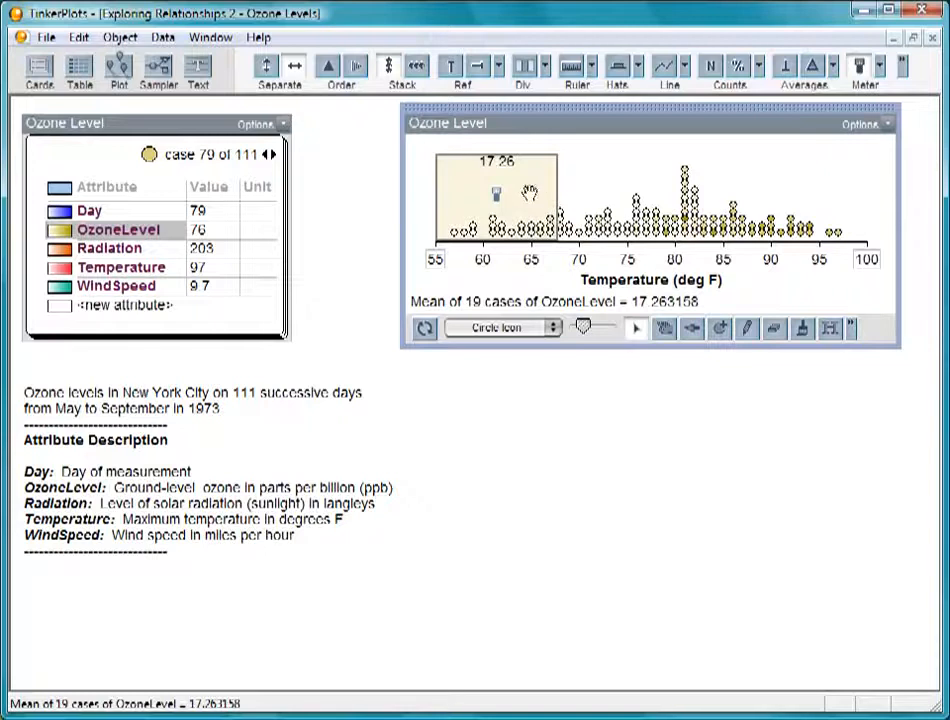
pyautogui.moveTo(523, 192); pyautogui.dragTo(866, 202)
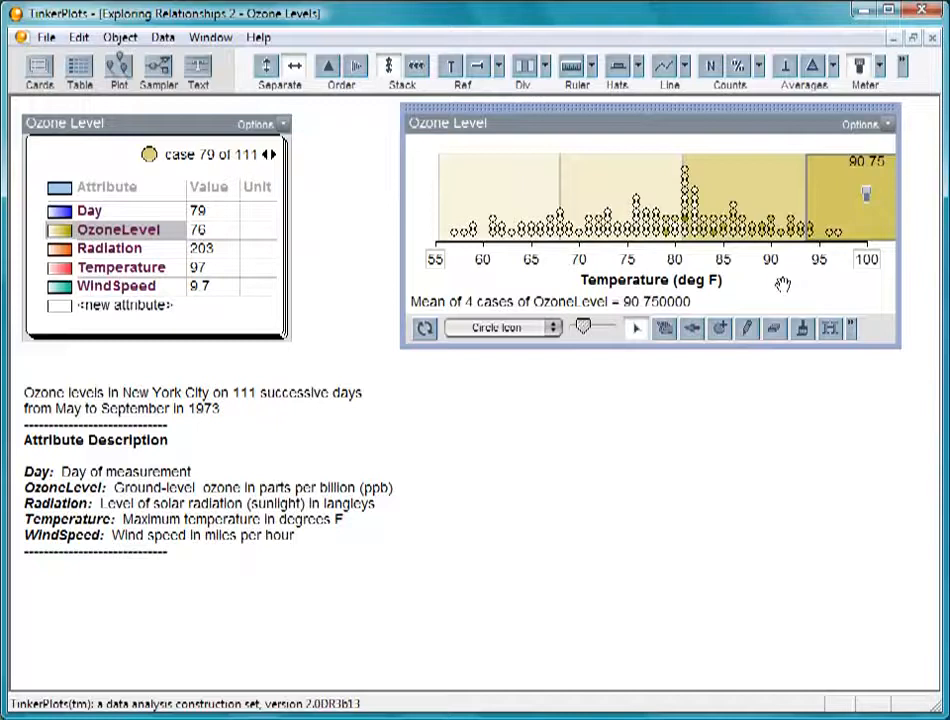
pyautogui.click(858, 67)
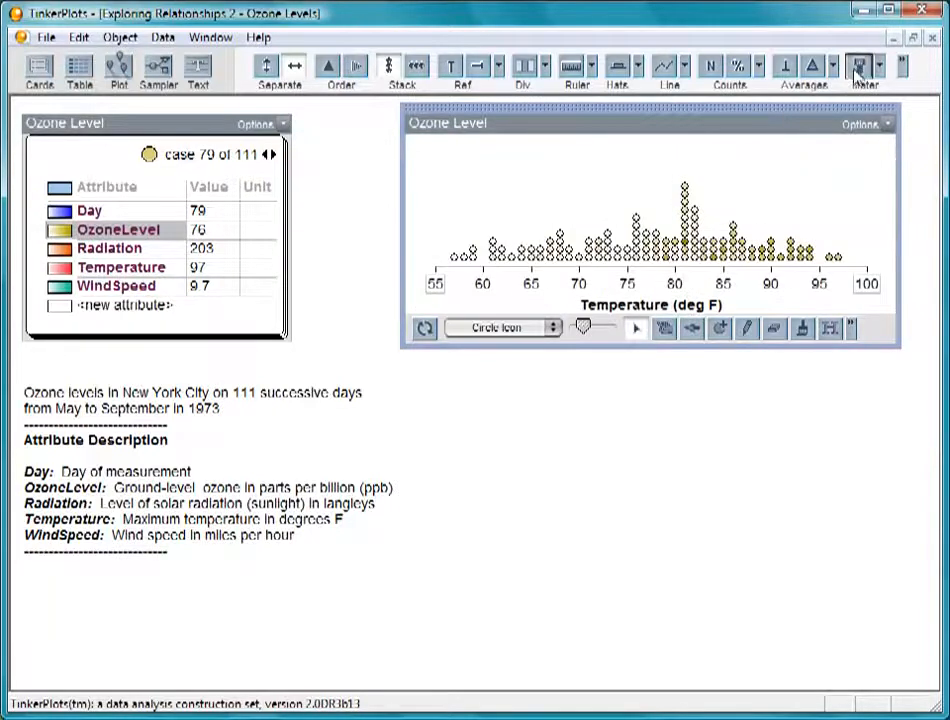
# Make the plot taller and fully separate the cases vertically by OzoneLevel to form a scatterplot against Temperature.
pyautogui.moveTo(713, 250); pyautogui.dragTo(713, 148)
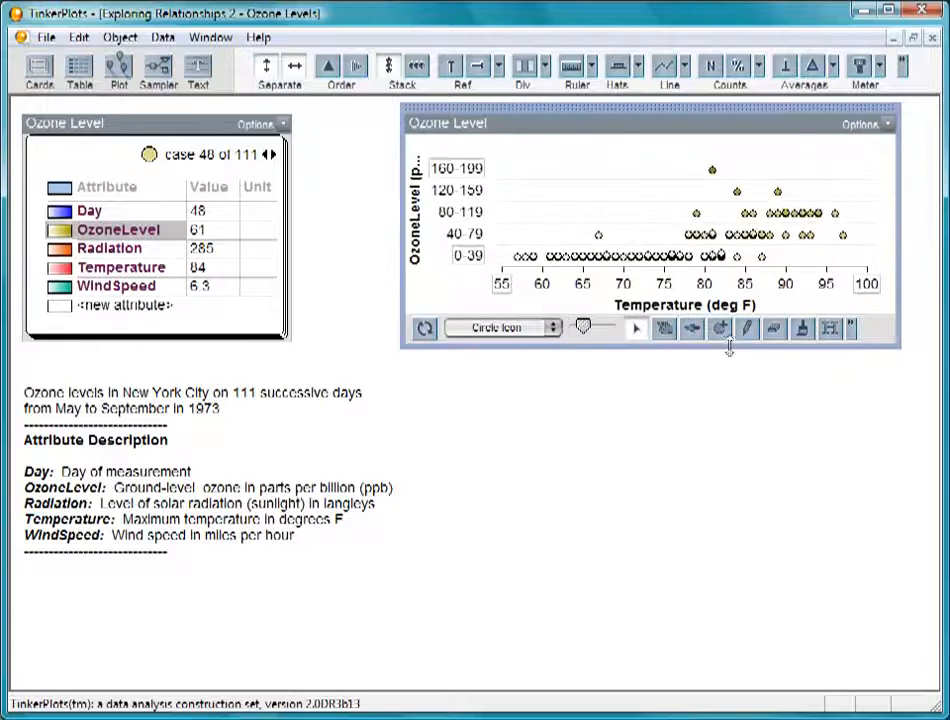
pyautogui.moveTo(733, 352); pyautogui.dragTo(718, 418)
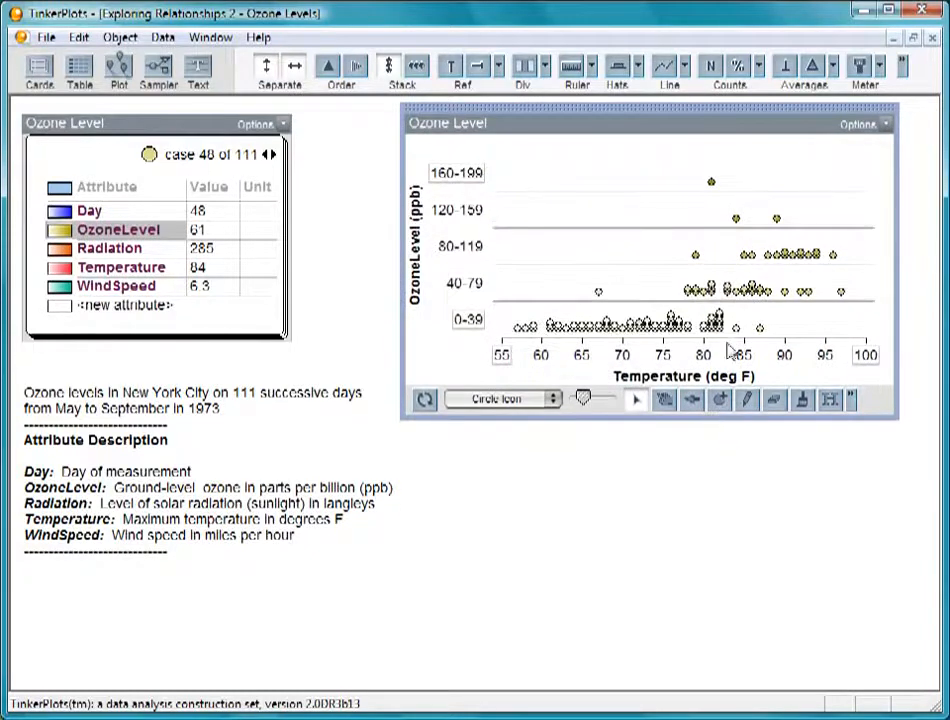
pyautogui.moveTo(728, 298); pyautogui.dragTo(723, 182)
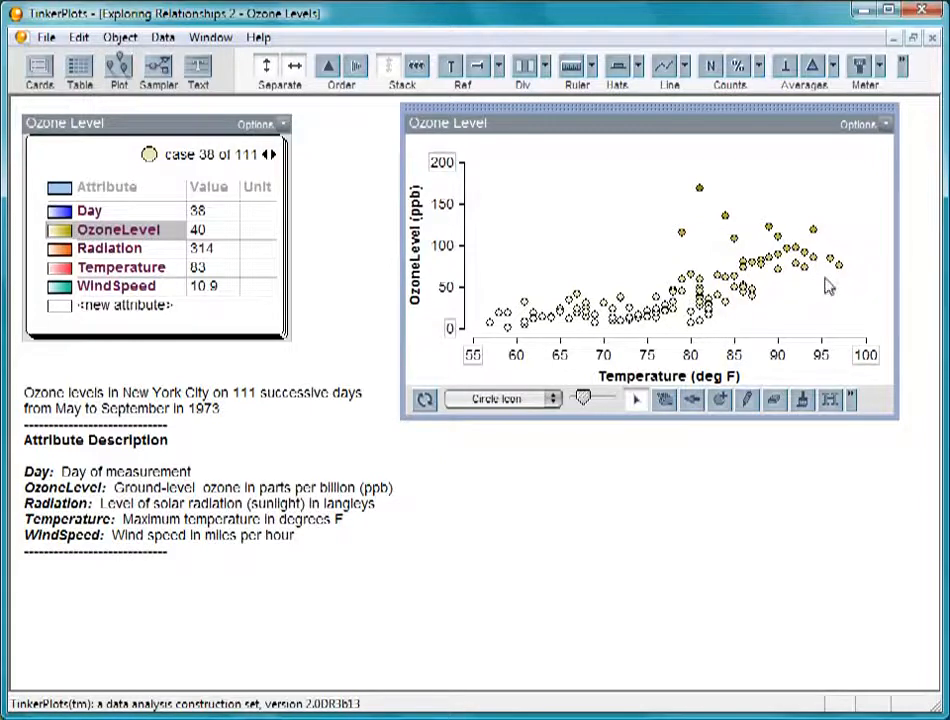
# Show the mean color meter with Line Trace enabled and sweep it across the scatterplot from low to high temperatures.
pyautogui.click(858, 68)
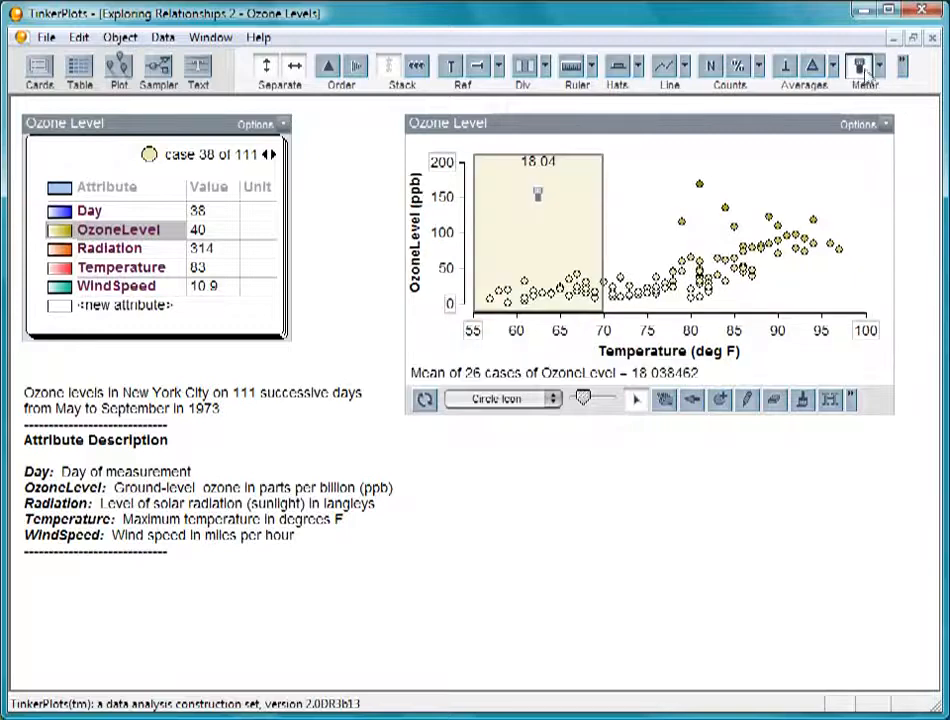
pyautogui.click(879, 66)
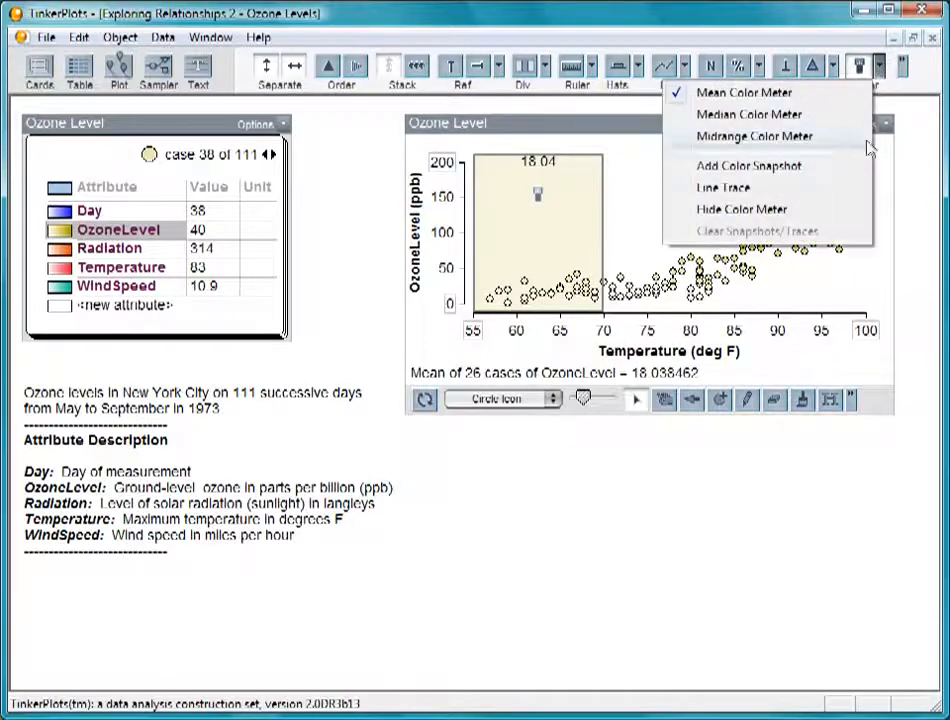
pyautogui.click(845, 190)
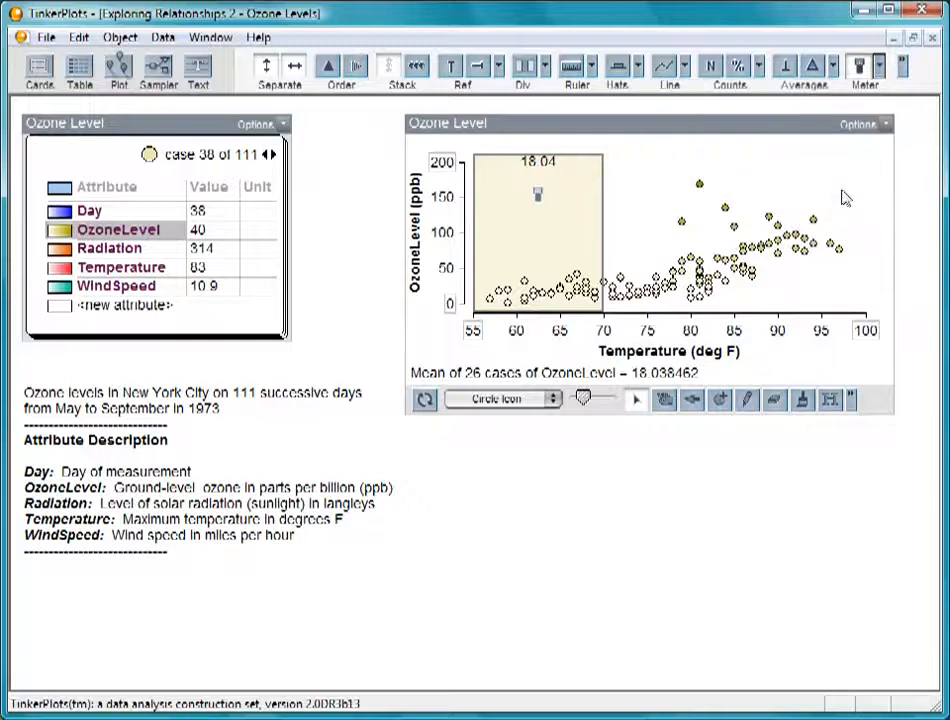
pyautogui.click(555, 222)
pyautogui.moveTo(557, 222); pyautogui.dragTo(864, 243)
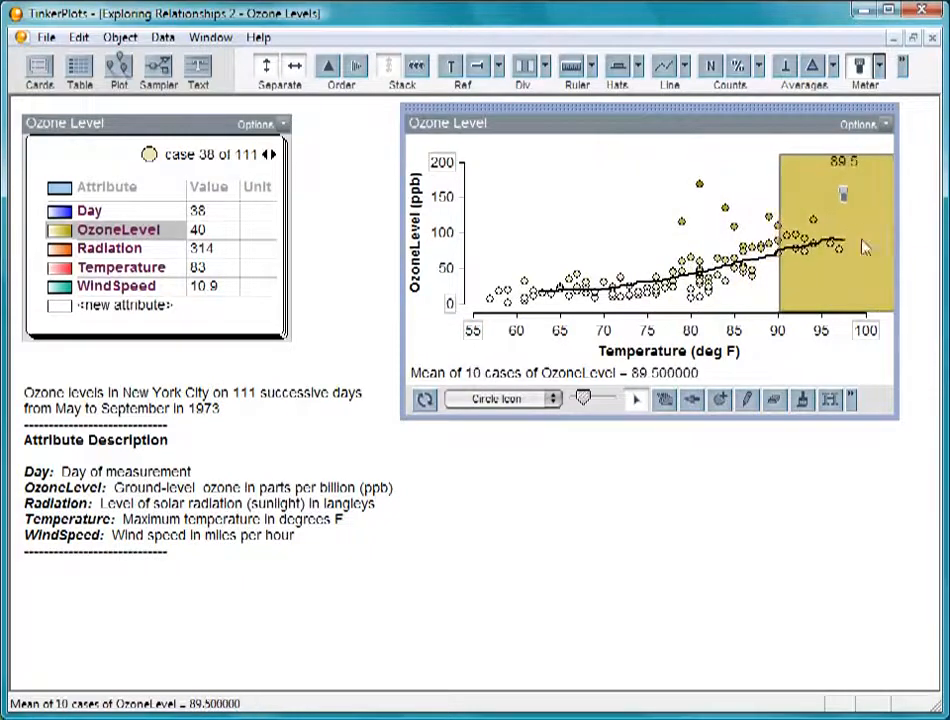